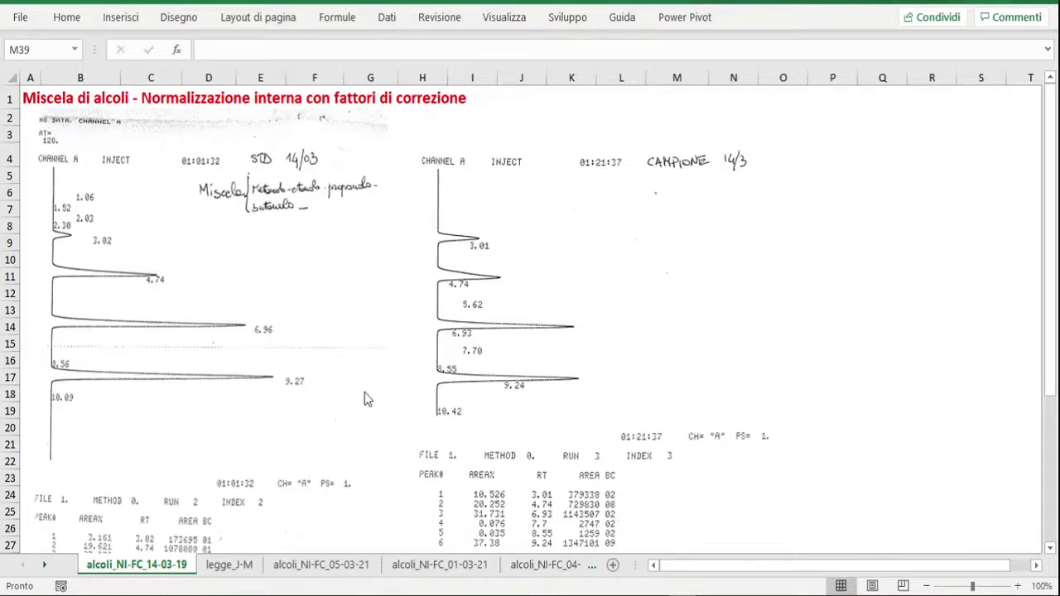
Step: Review the 14/03/19 chromatograms and the standard solution's retention times, peak areas and % v/v values in C34:E37
scroll(367, 400, down, 2)
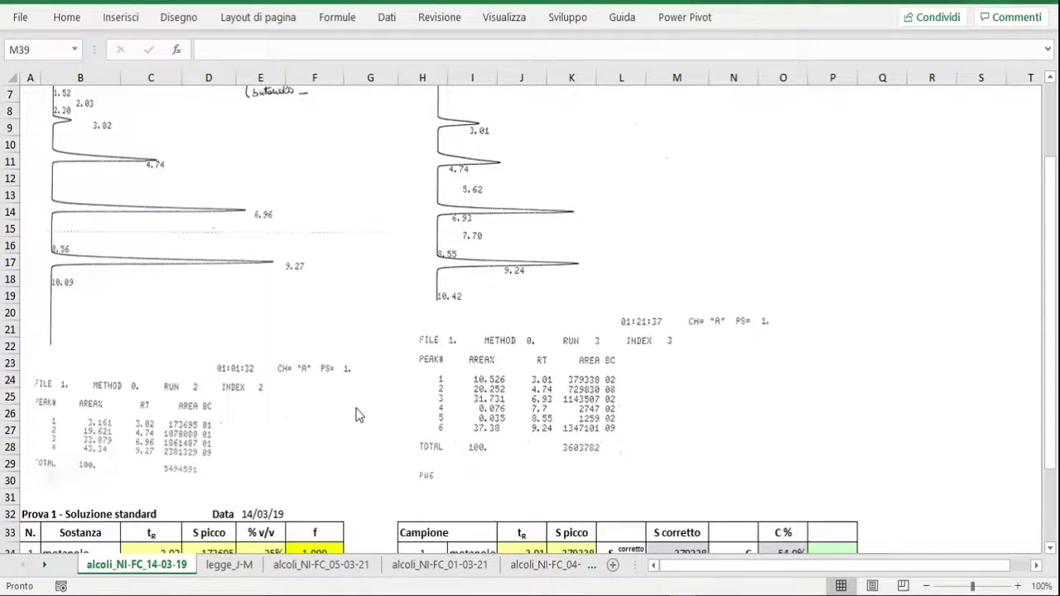
scroll(356, 411, up, 1)
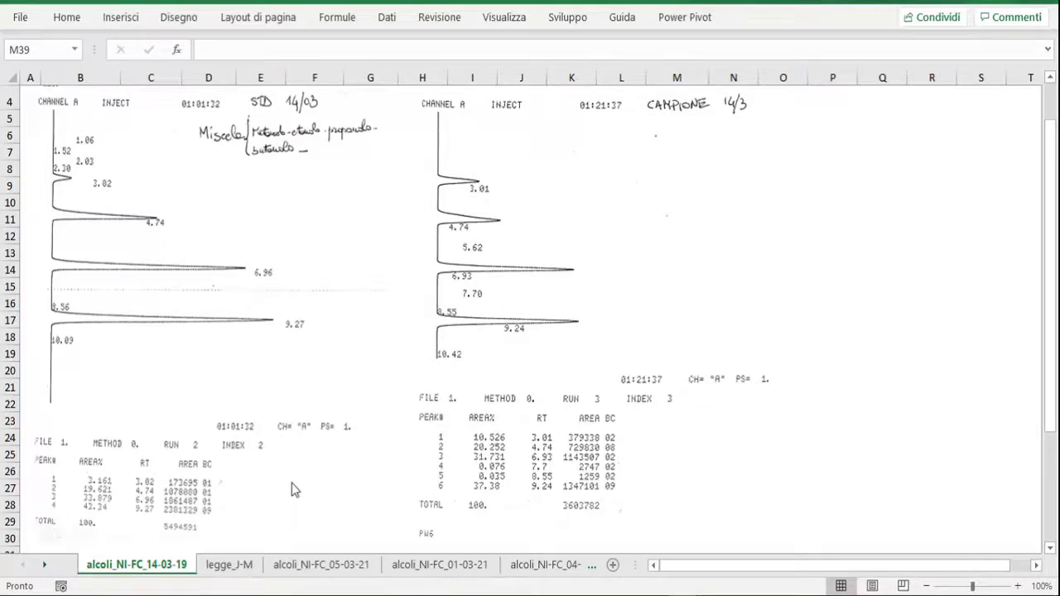
scroll(292, 484, down, 3)
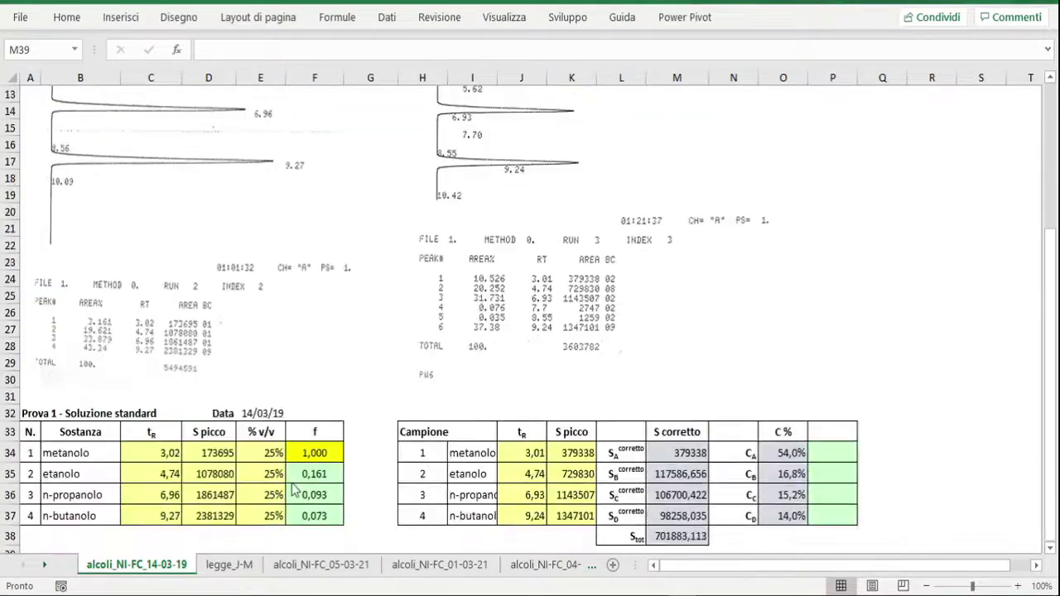
drag(168, 453, 166, 512)
drag(217, 455, 217, 515)
scroll(228, 497, down, 1)
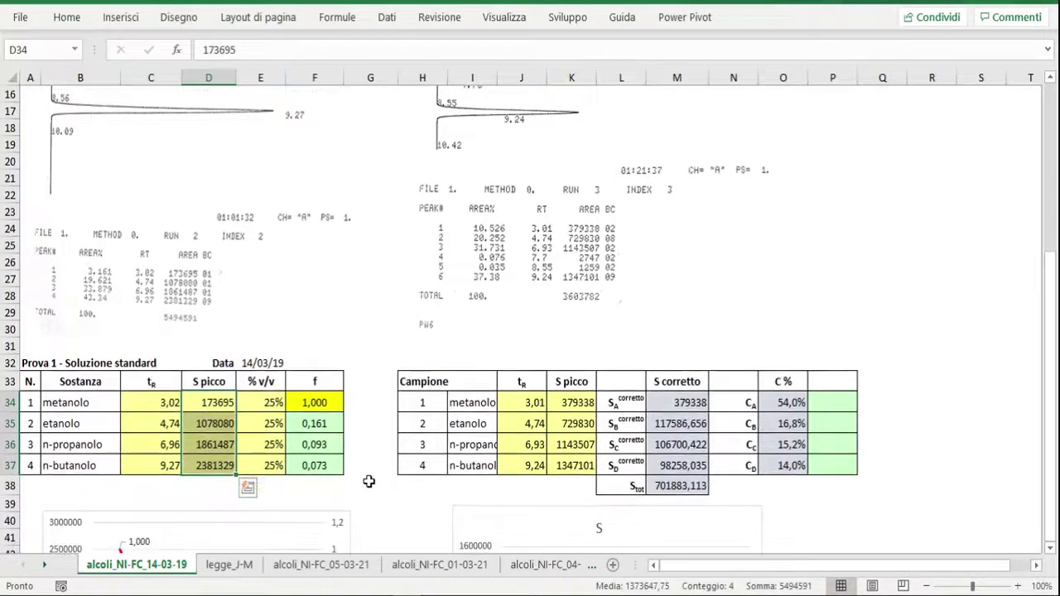
drag(276, 404, 269, 464)
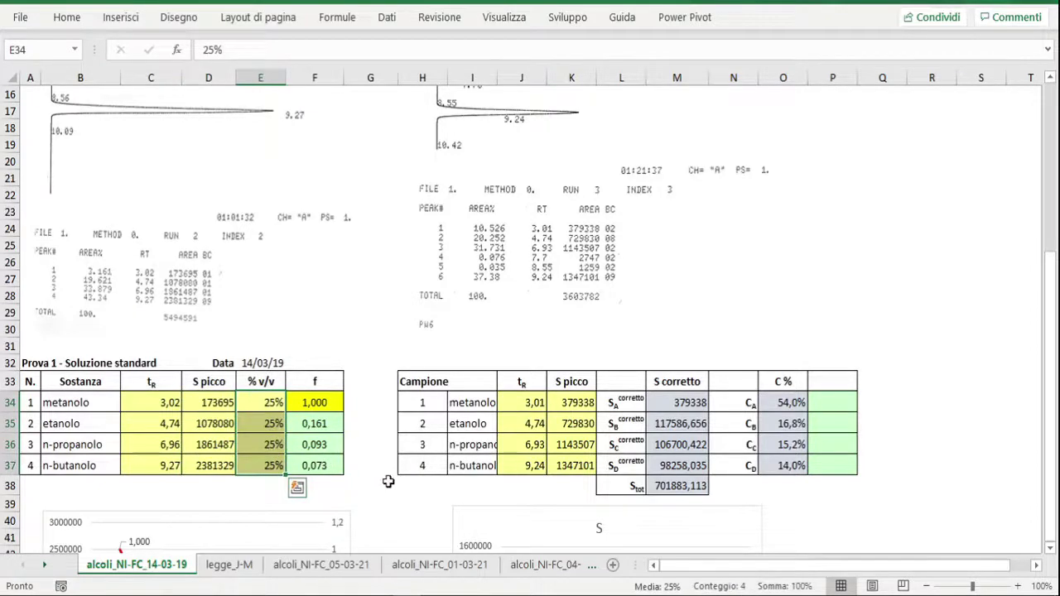
Step: Inspect the correction factor f of each alcohol in F34:F37, checking which cells the etanolo formula references
click(313, 402)
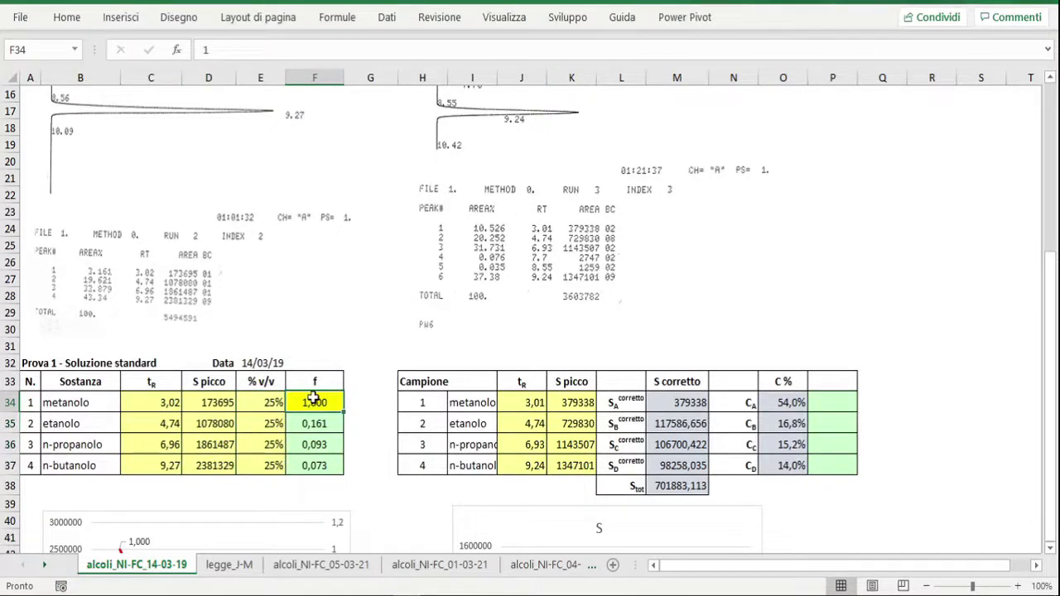
double_click(315, 423)
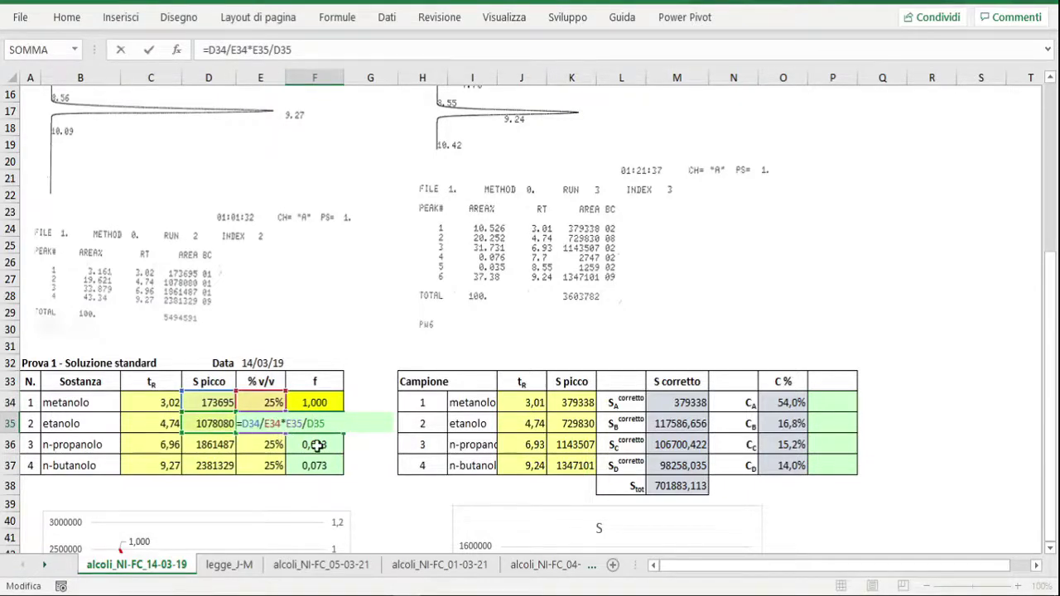
key(Return)
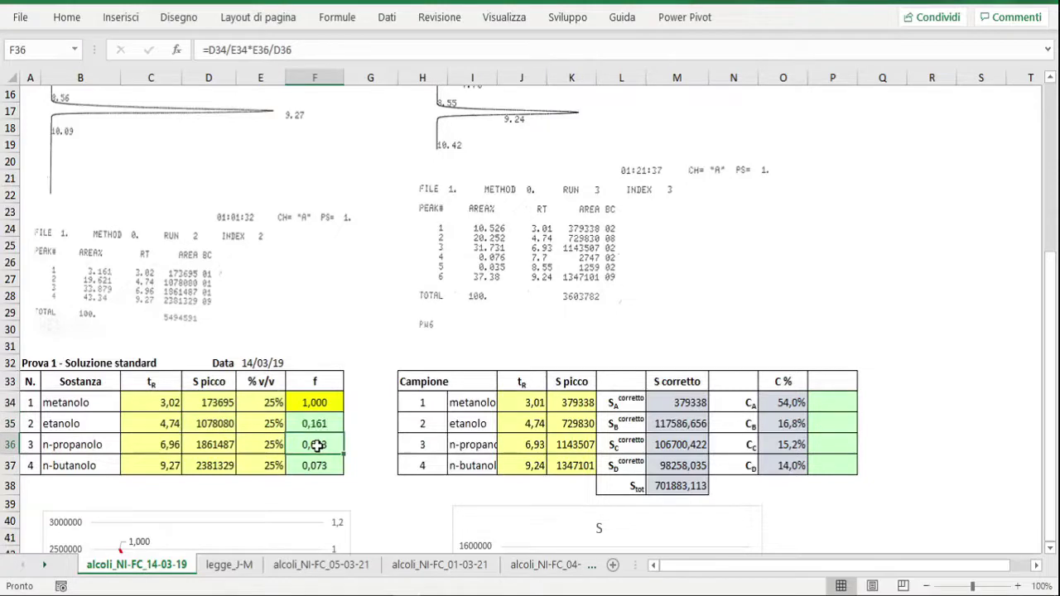
click(320, 425)
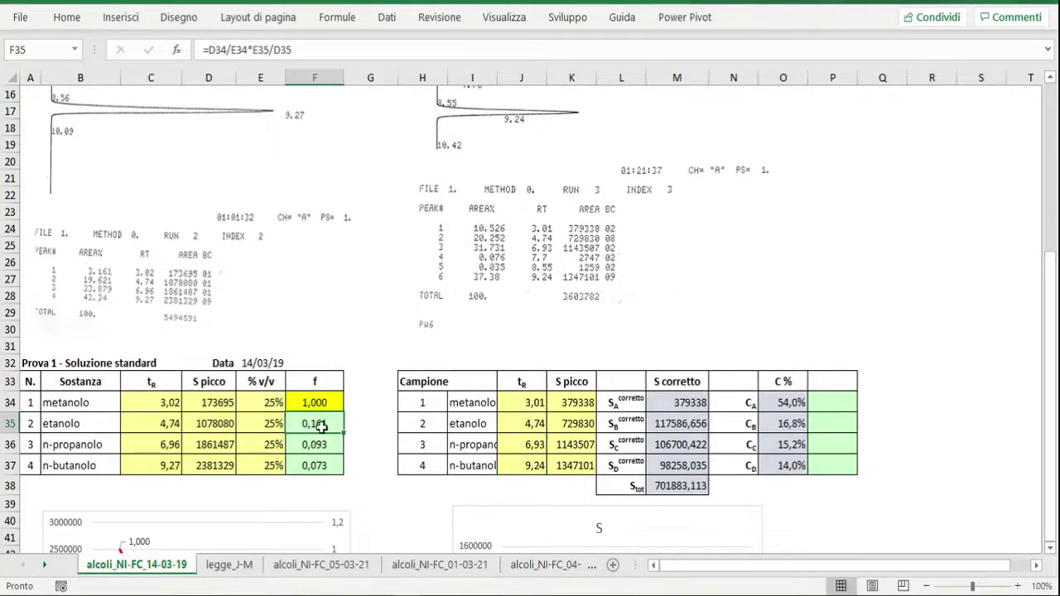
click(318, 444)
click(311, 465)
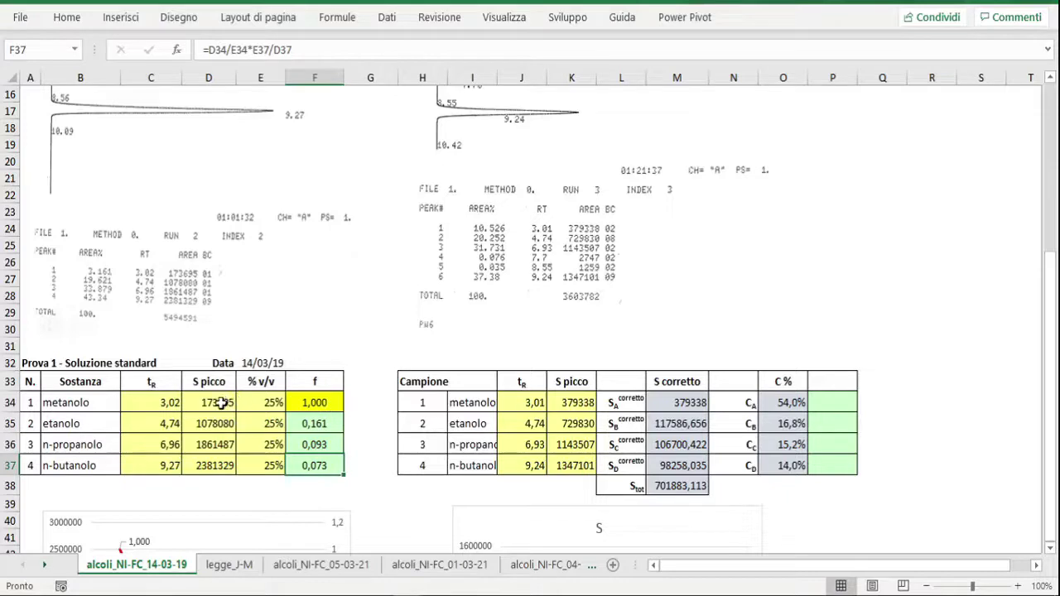
Step: Examine the Campione table's peak areas in K34:K37 and retention times in J34:J37
scroll(217, 446, down, 3)
scroll(217, 446, down, 2)
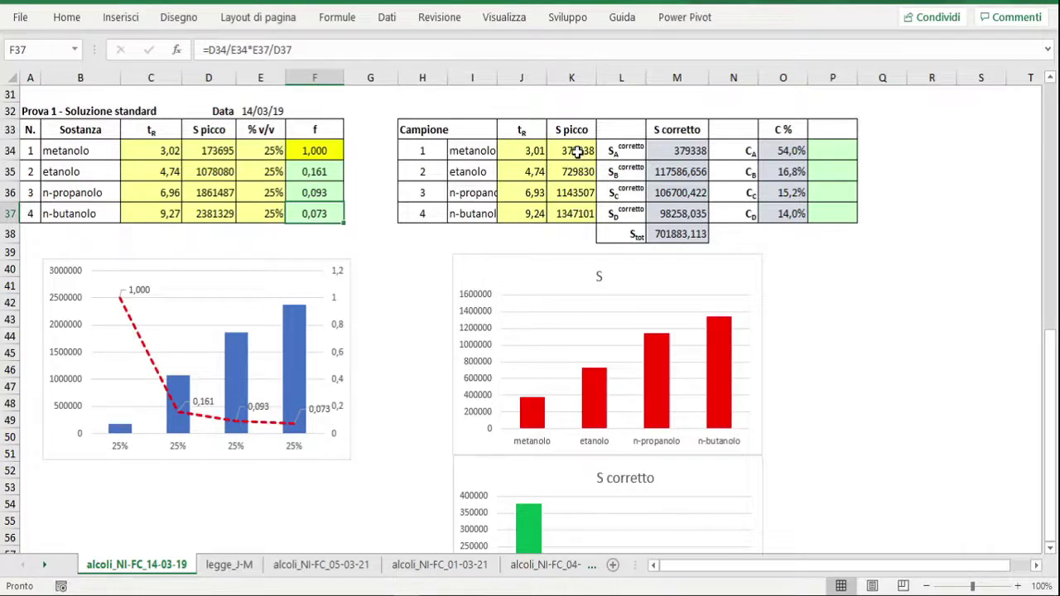
drag(562, 150, 563, 213)
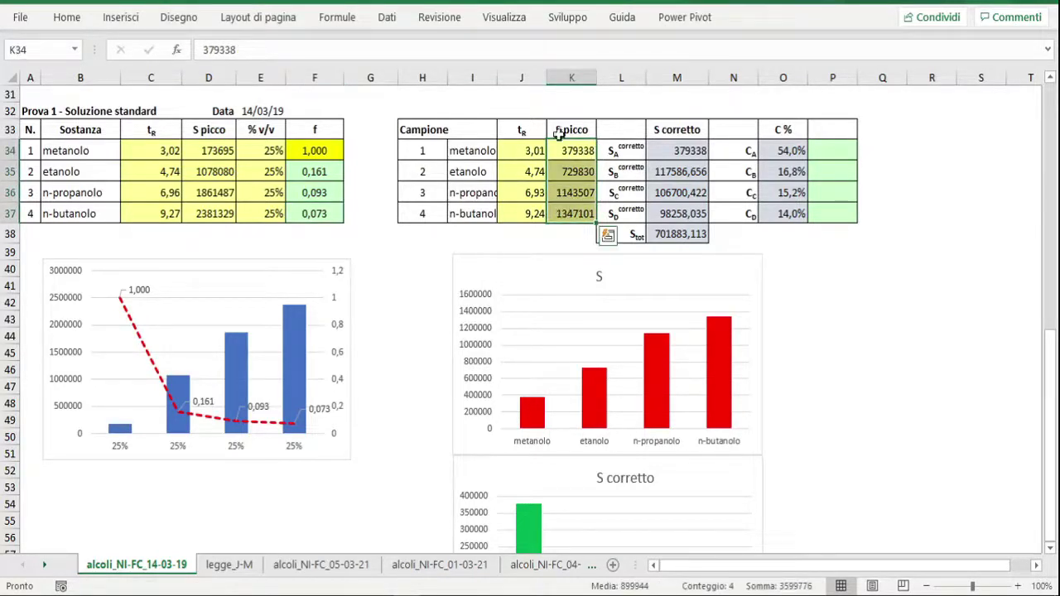
drag(515, 147, 524, 214)
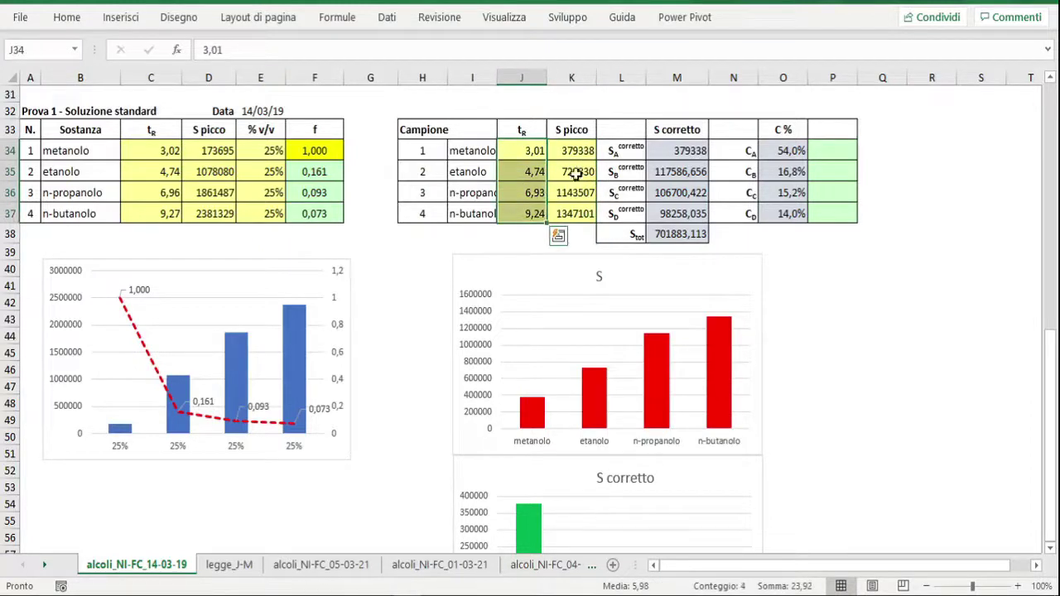
Step: Compare the sample's S picco values with the S corretto formulas in M34:M37, tracing the cells referenced for etanolo
drag(667, 149, 667, 212)
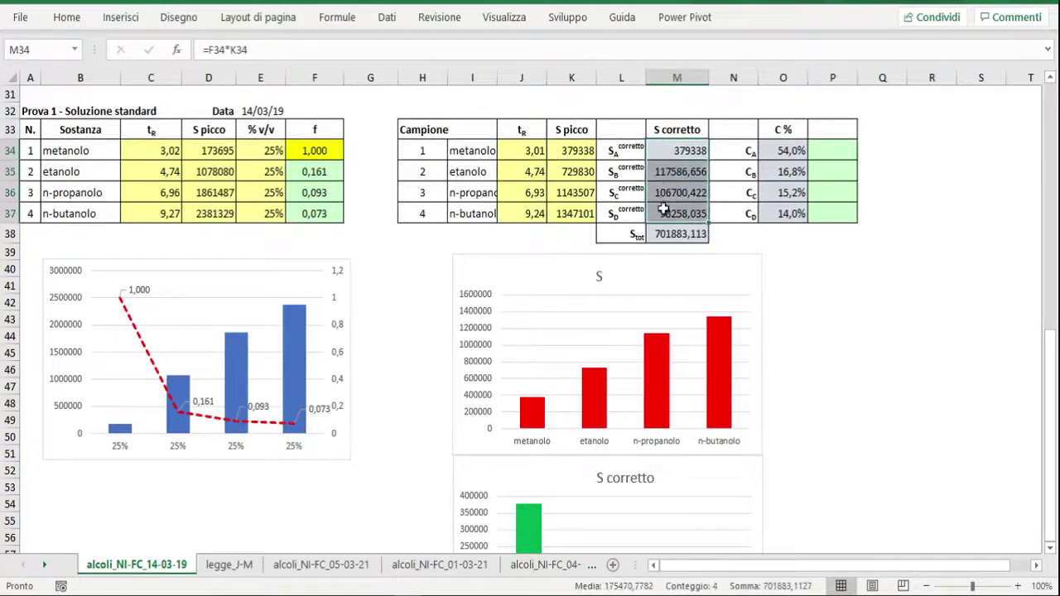
click(575, 149)
click(681, 149)
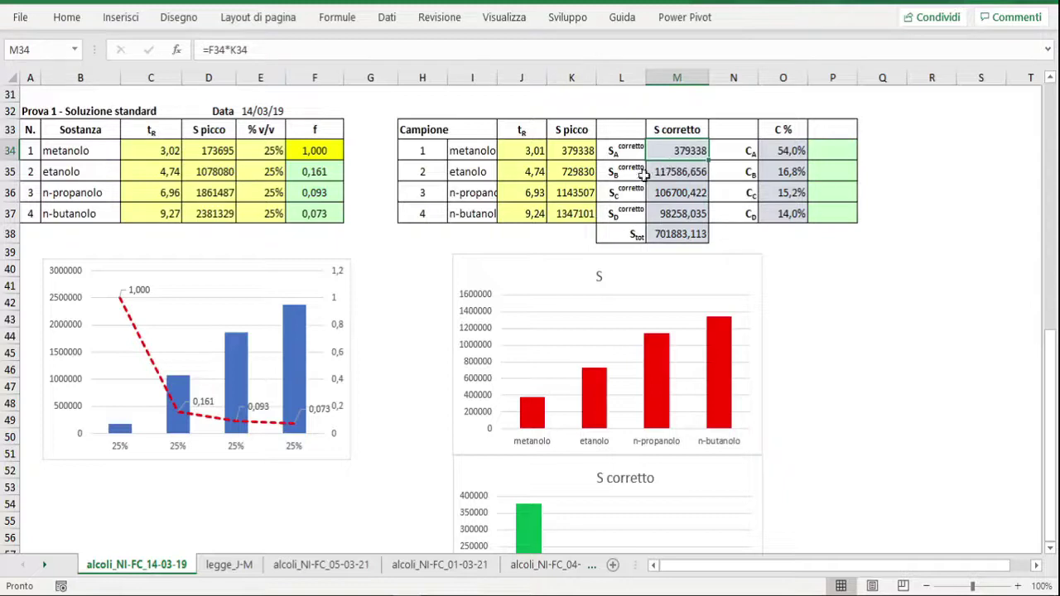
click(585, 175)
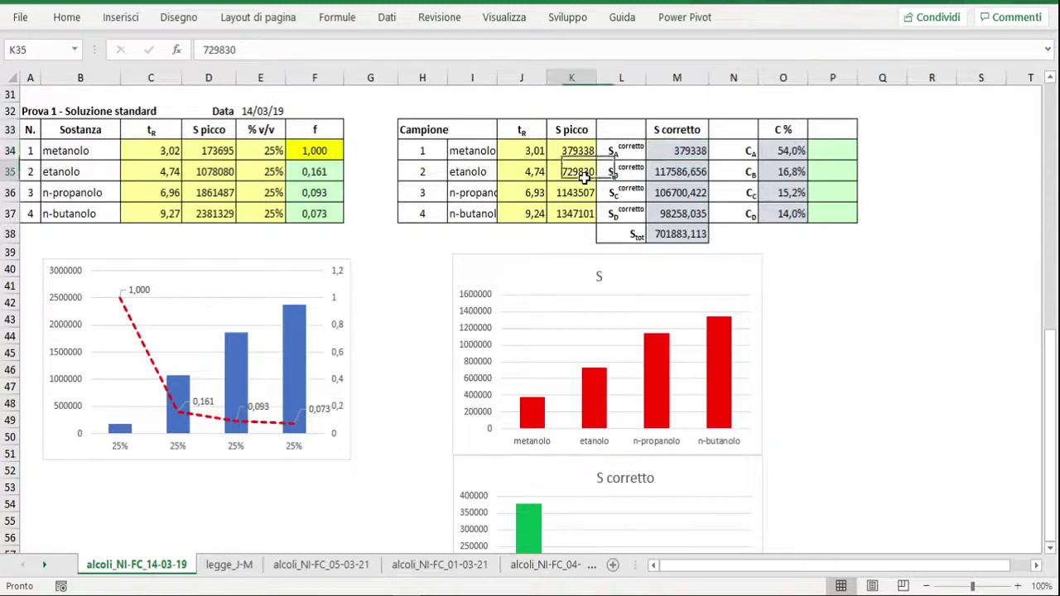
click(663, 172)
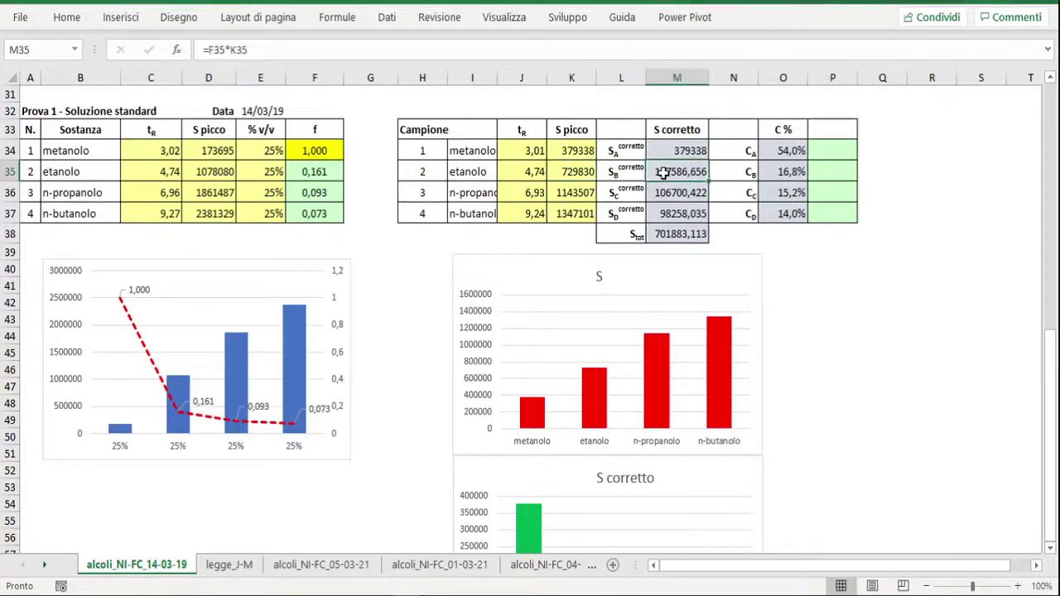
double_click(663, 172)
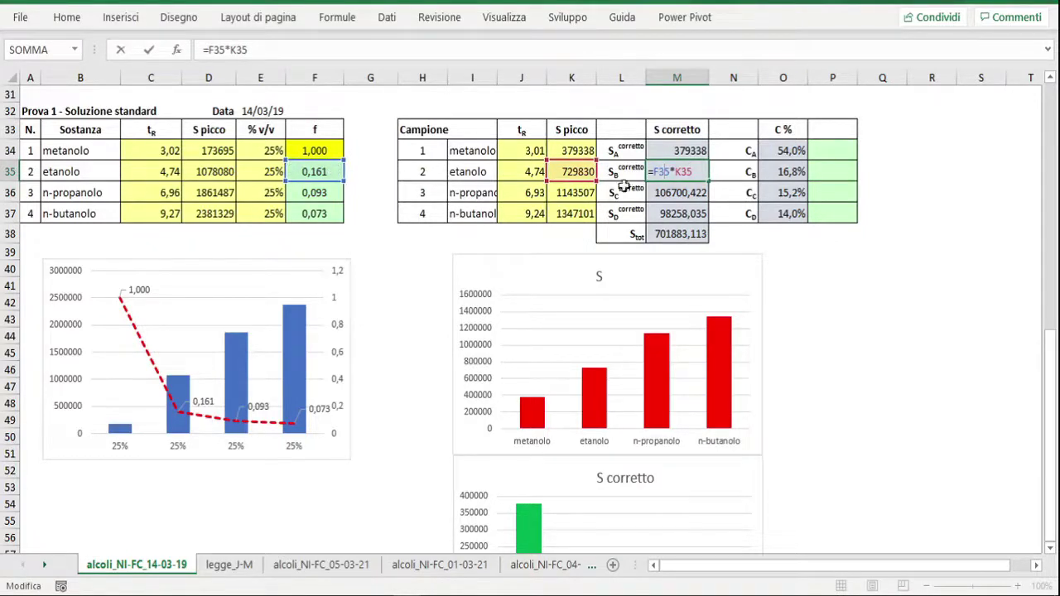
key(Return)
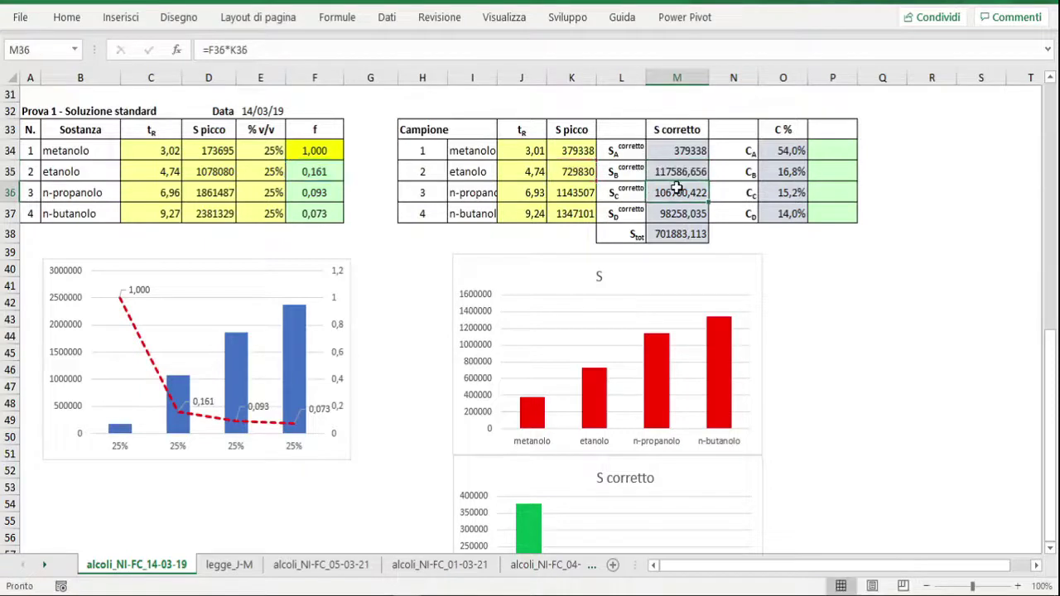
Step: Check the total corrected area formula in M38 and the C % formulas for metanolo and etanolo
click(678, 235)
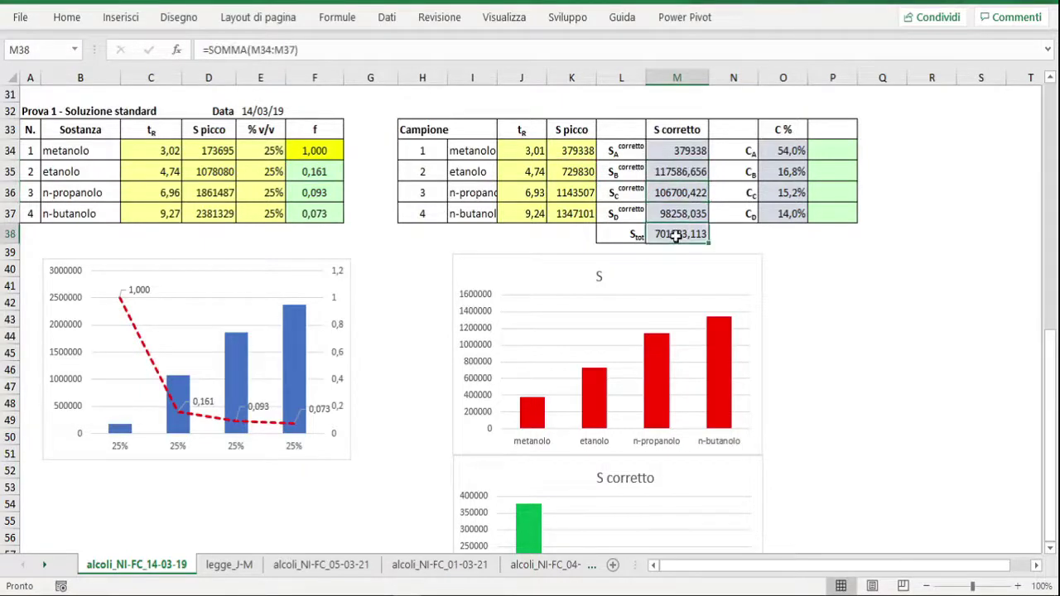
click(794, 151)
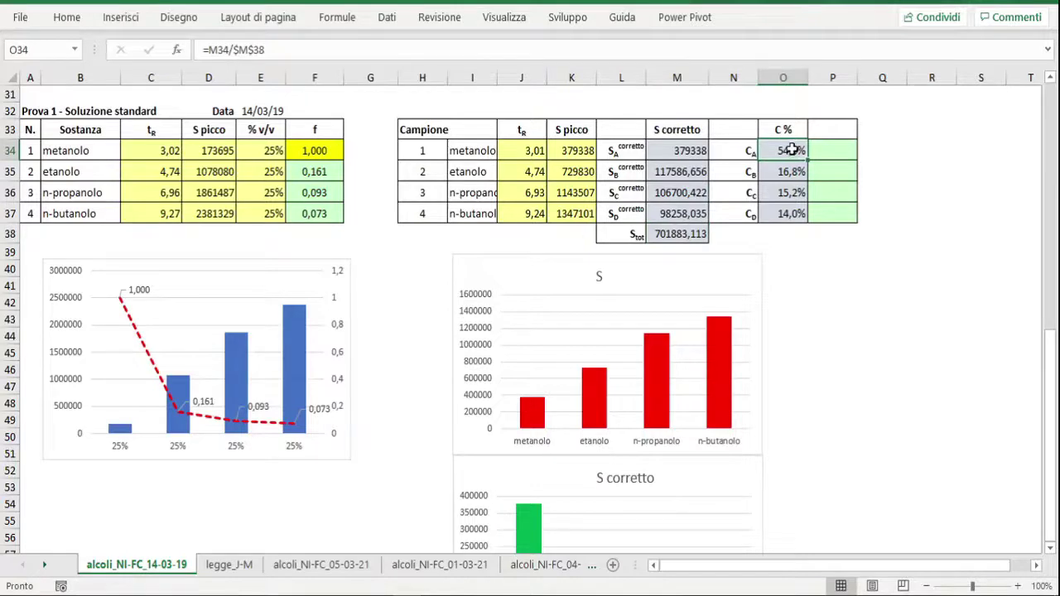
double_click(794, 151)
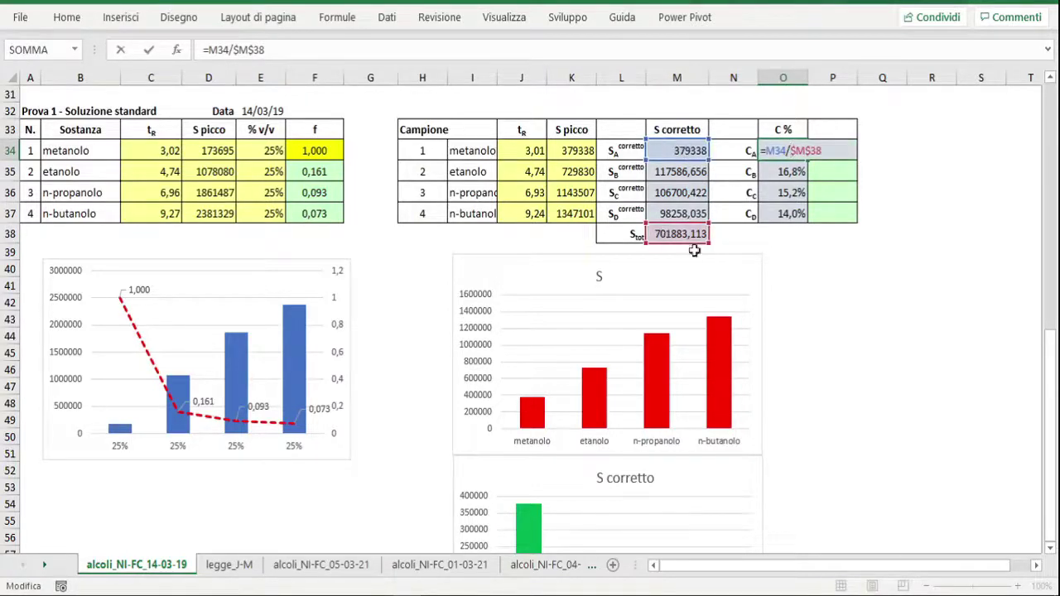
click(801, 180)
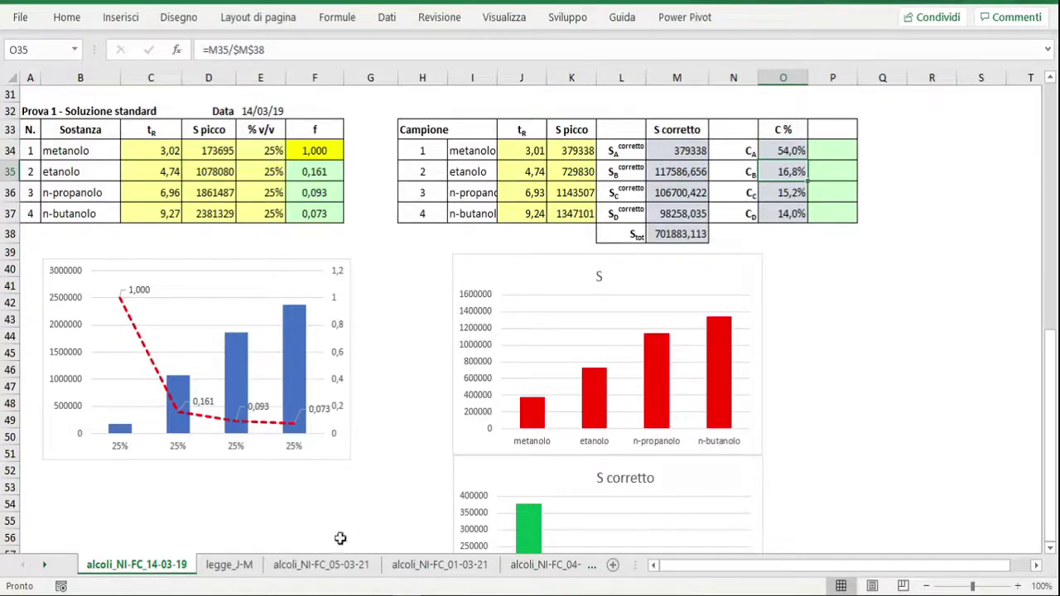
Step: On the legge_J-M sheet, review the alcohol names, boiling temperatures and the retention-time charts, including Tr against n° C
click(232, 565)
scroll(312, 426, up, 10)
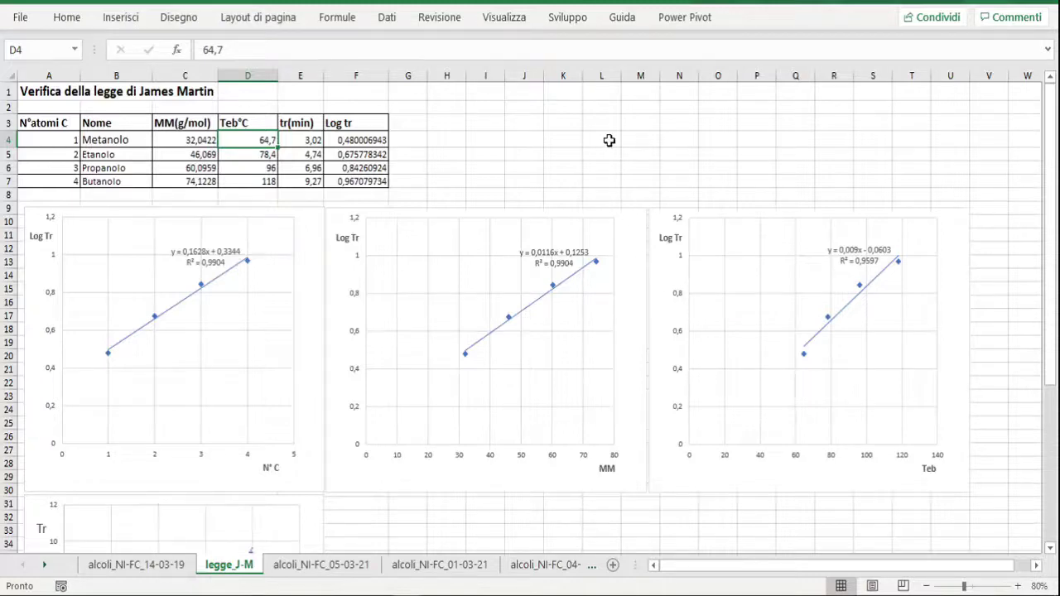
drag(117, 137, 120, 177)
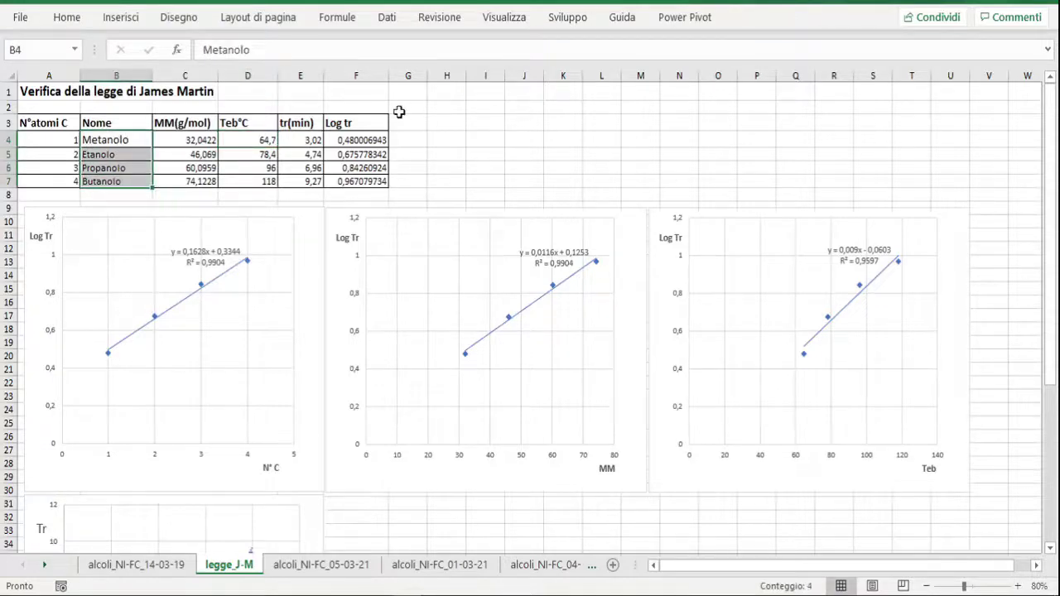
drag(242, 122, 239, 177)
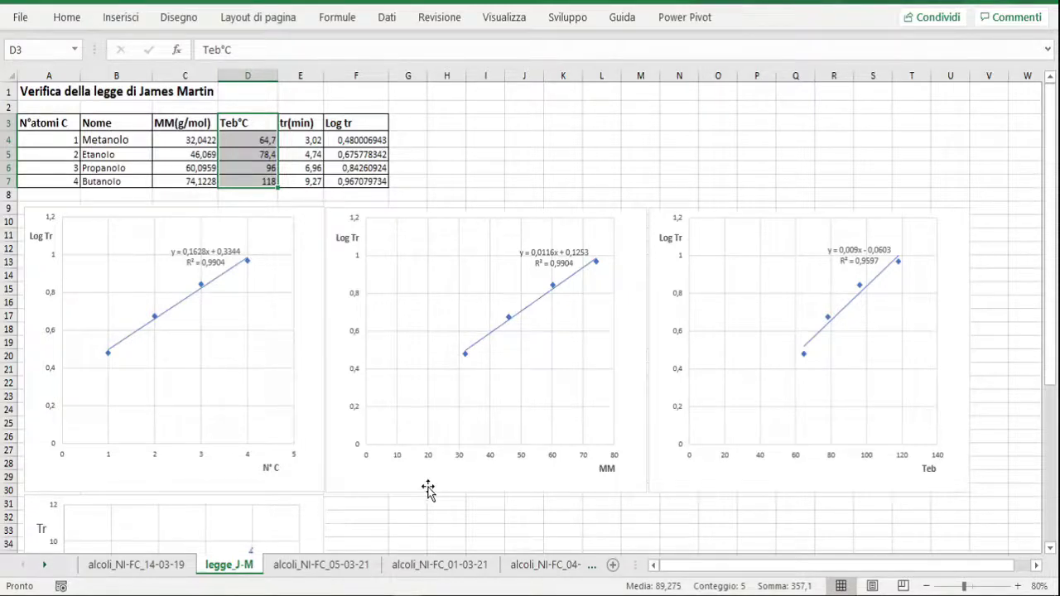
scroll(422, 503, down, 3)
scroll(422, 502, down, 3)
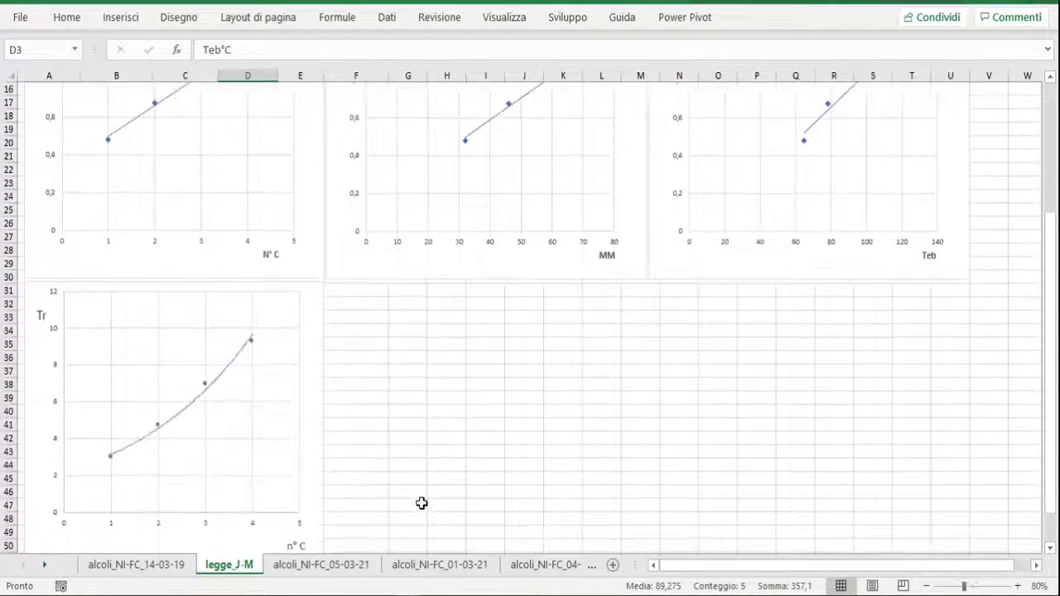
click(187, 416)
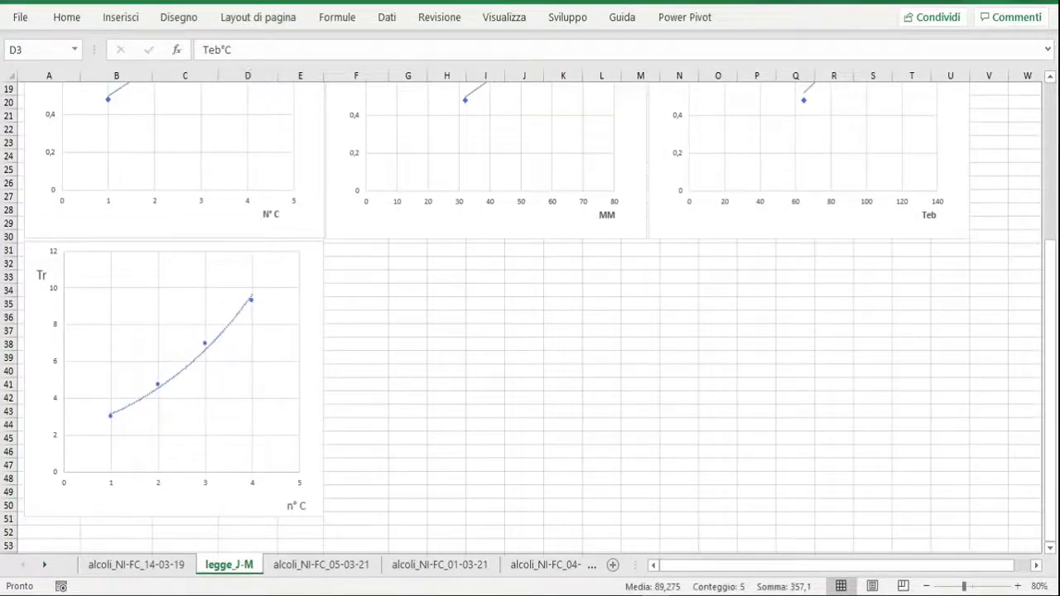
Step: On the alcoli_NI-FC_05-03-21 sheet, review the date, the alcohols' correction factors, the corrected areas and the C % results
click(315, 565)
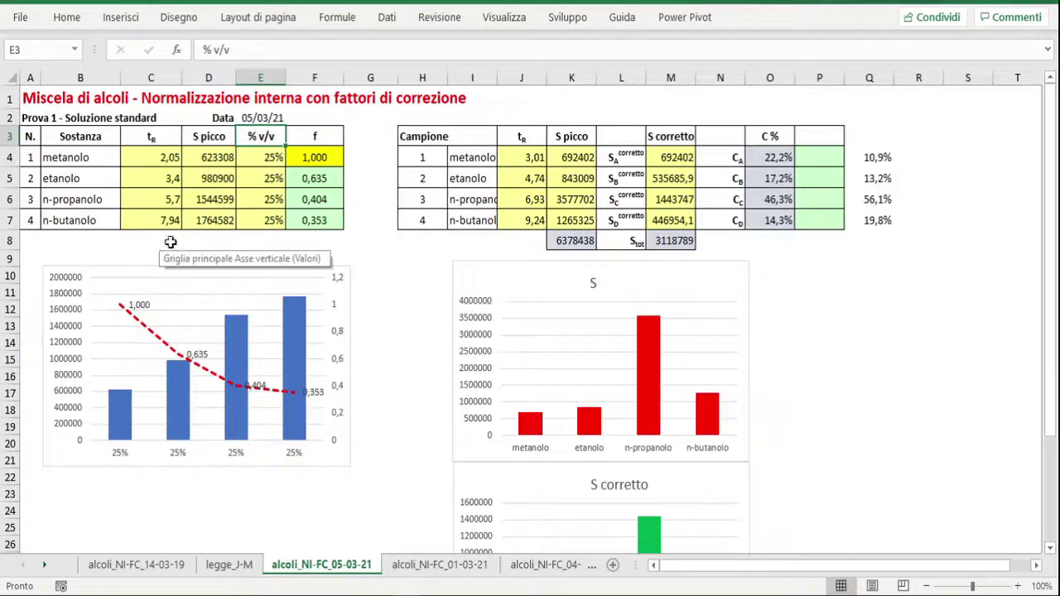
click(265, 117)
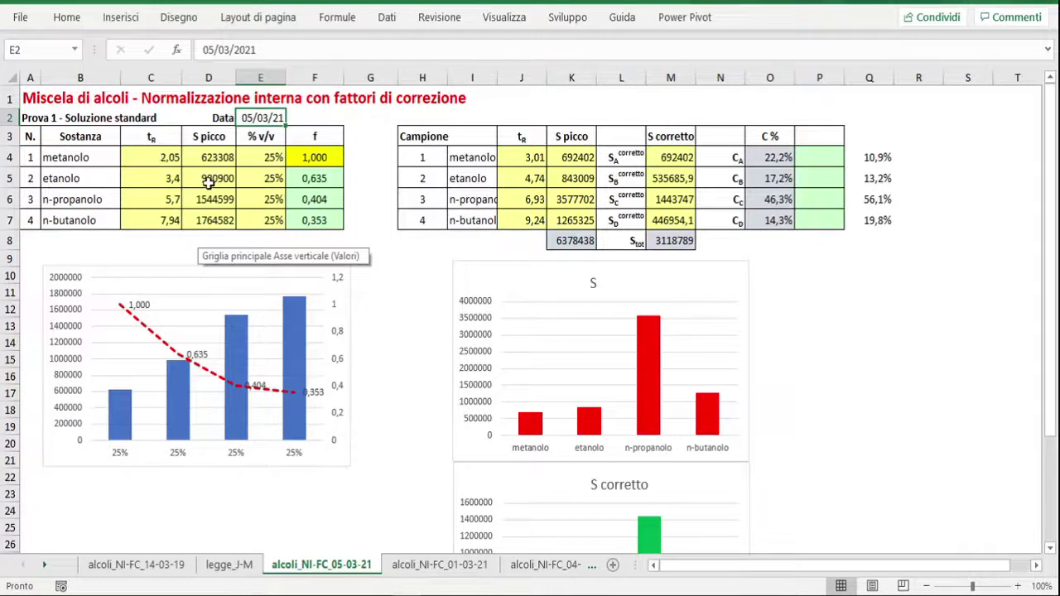
click(406, 322)
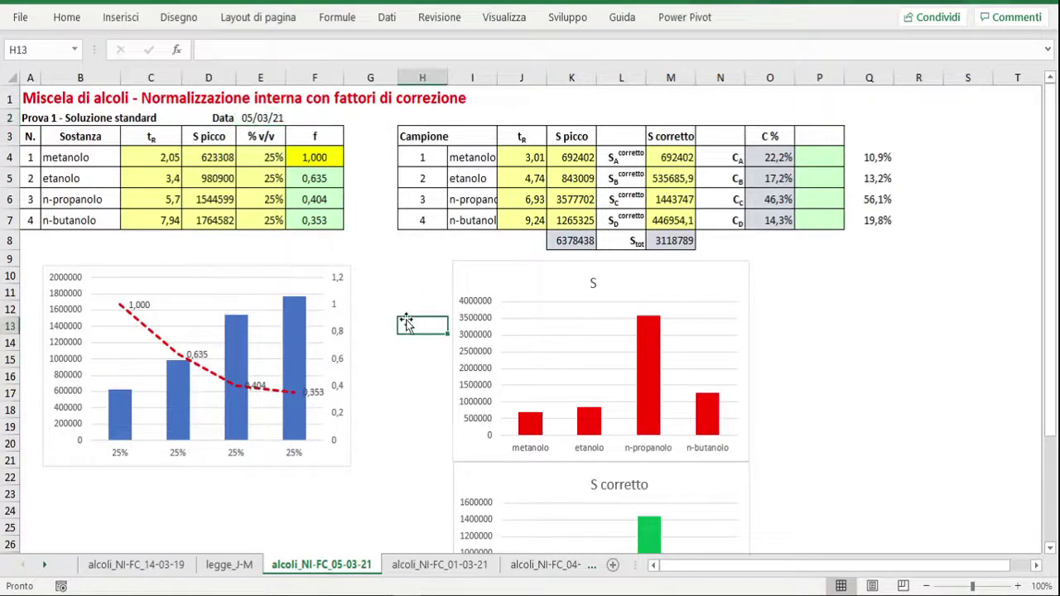
drag(50, 154, 56, 220)
drag(315, 153, 317, 215)
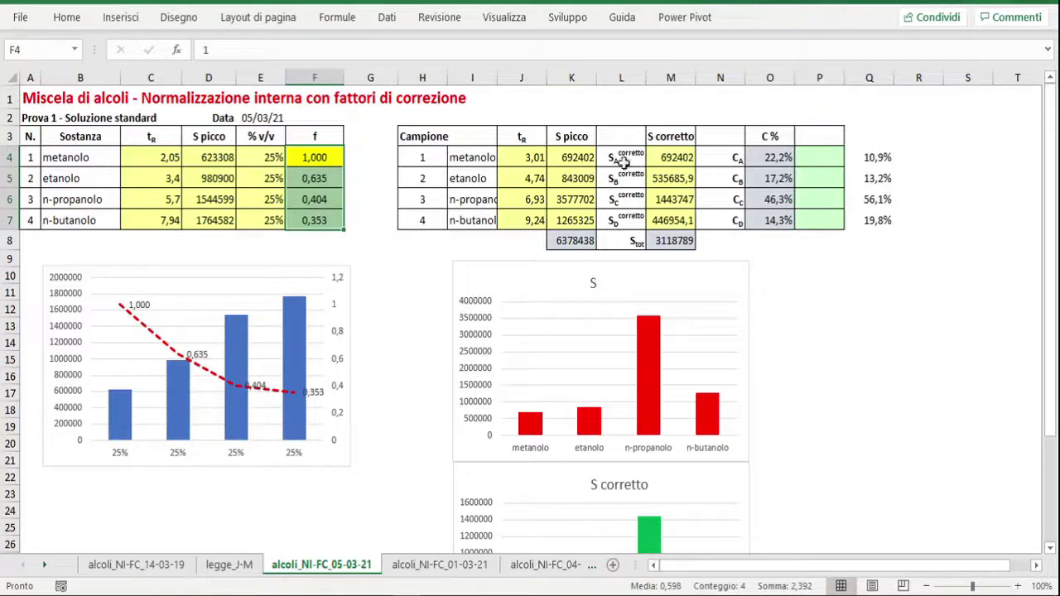
drag(656, 157, 668, 220)
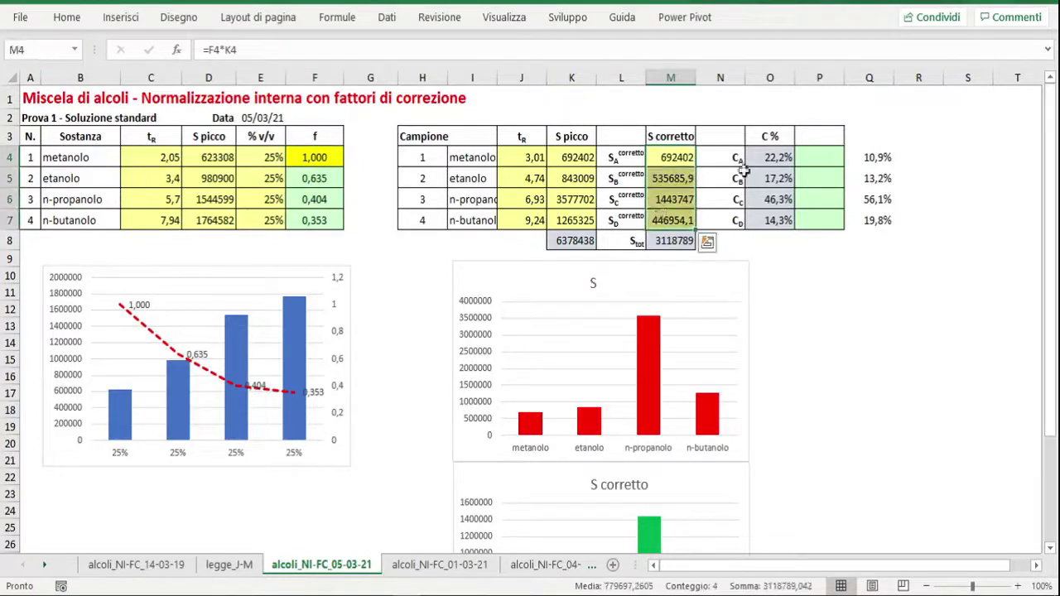
click(767, 156)
drag(767, 156, 768, 220)
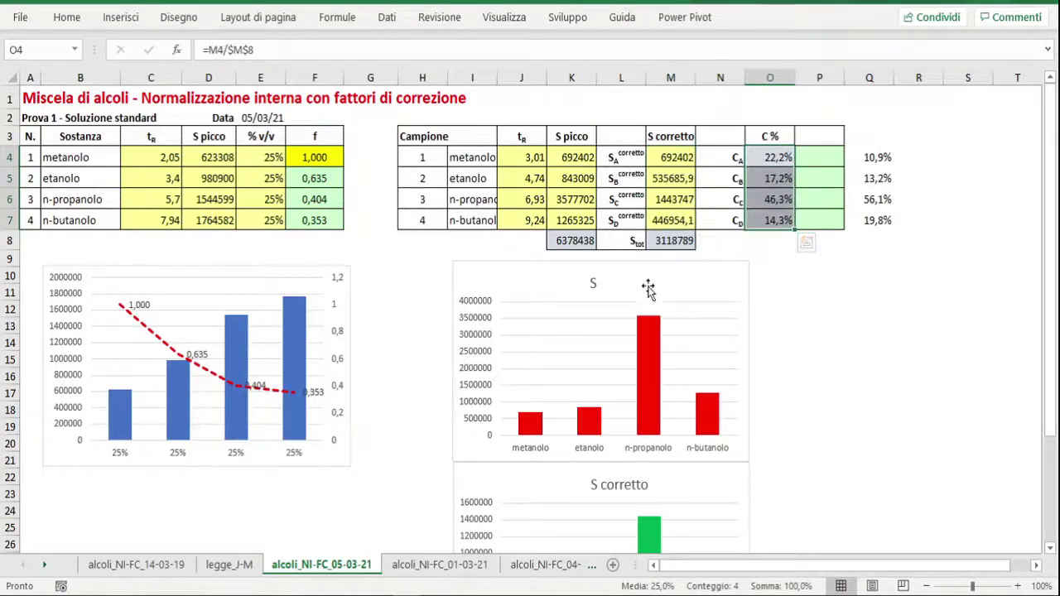